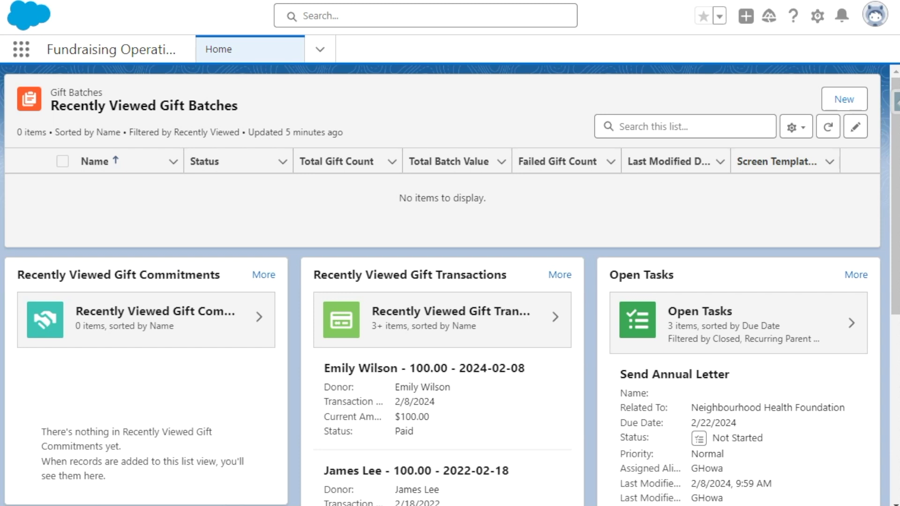
- Start a new gift entry from the Gift Entries list and expand the gift type choices
{"action": "left_click", "coordinate": [319, 48]}
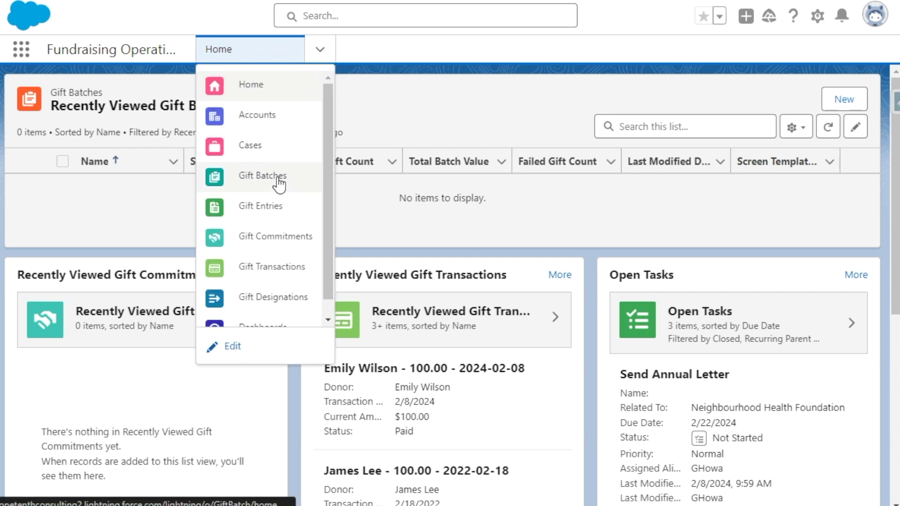
{"action": "left_click", "coordinate": [274, 205]}
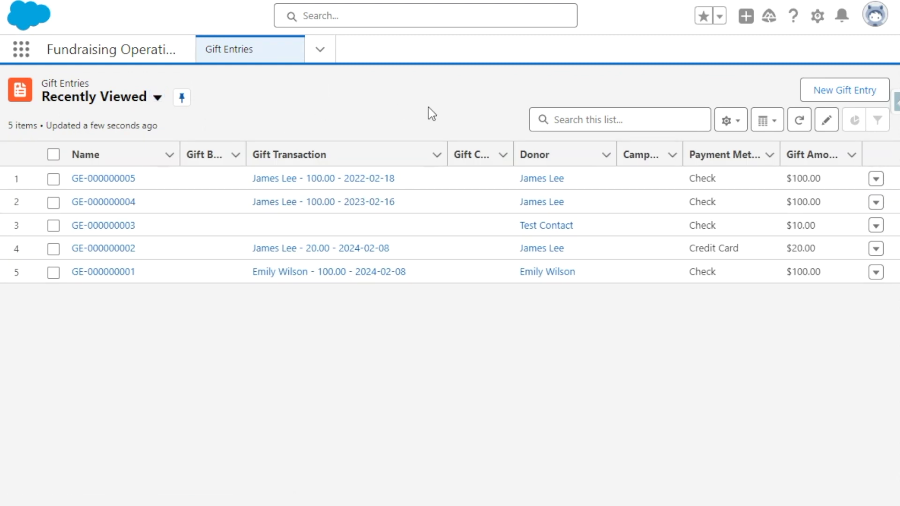
{"action": "left_click", "coordinate": [832, 90]}
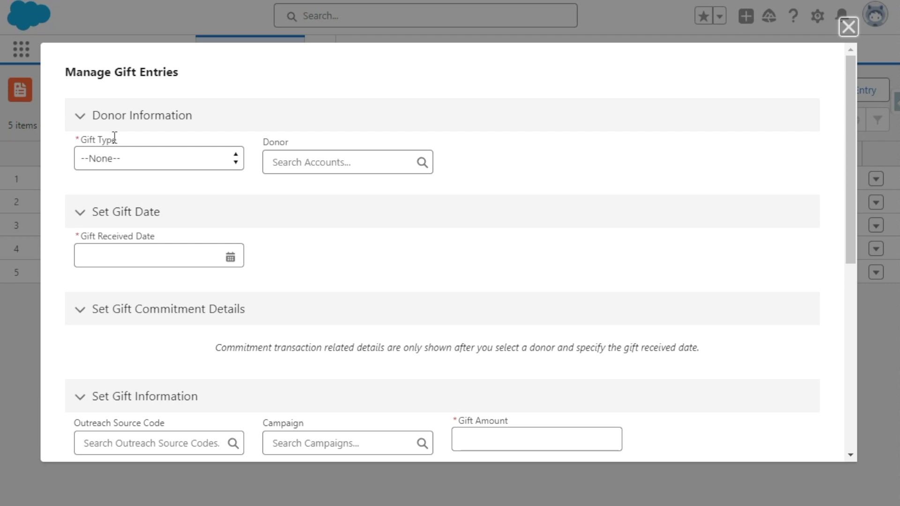
{"action": "left_click", "coordinate": [147, 156]}
{"action": "left_click", "coordinate": [147, 192]}
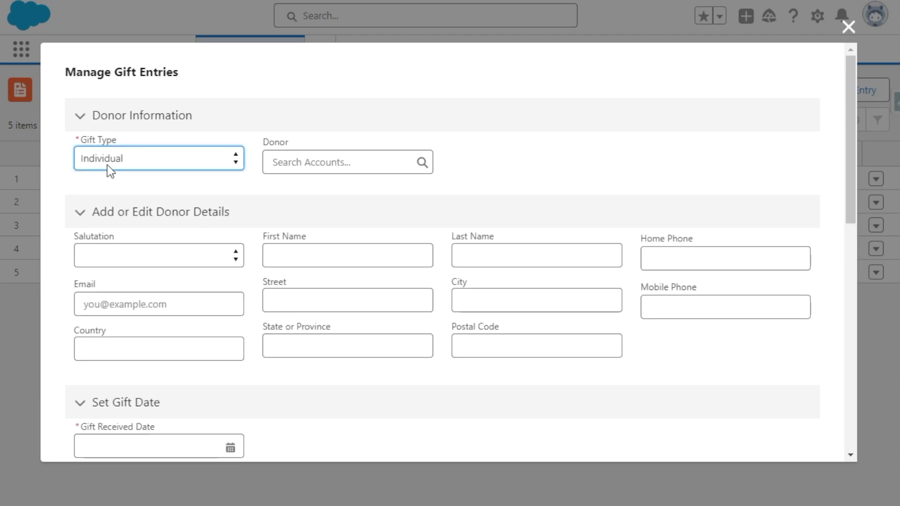
{"action": "left_click", "coordinate": [310, 162]}
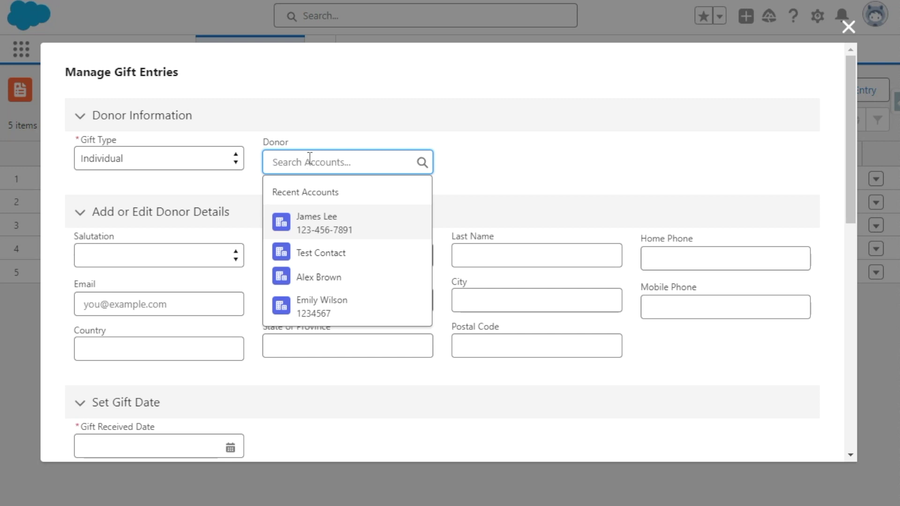
{"action": "left_click", "coordinate": [333, 222]}
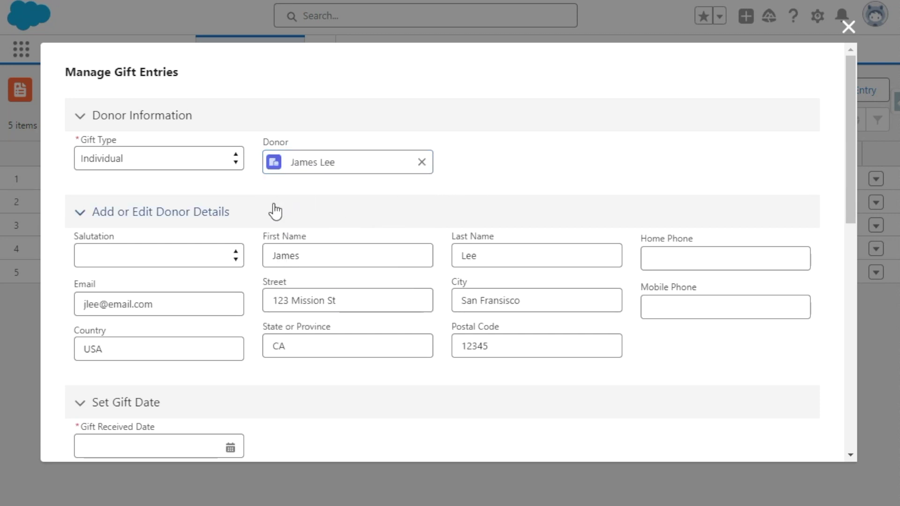
{"action": "scroll", "coordinate": [225, 230], "scroll_direction": "down", "scroll_amount": 2}
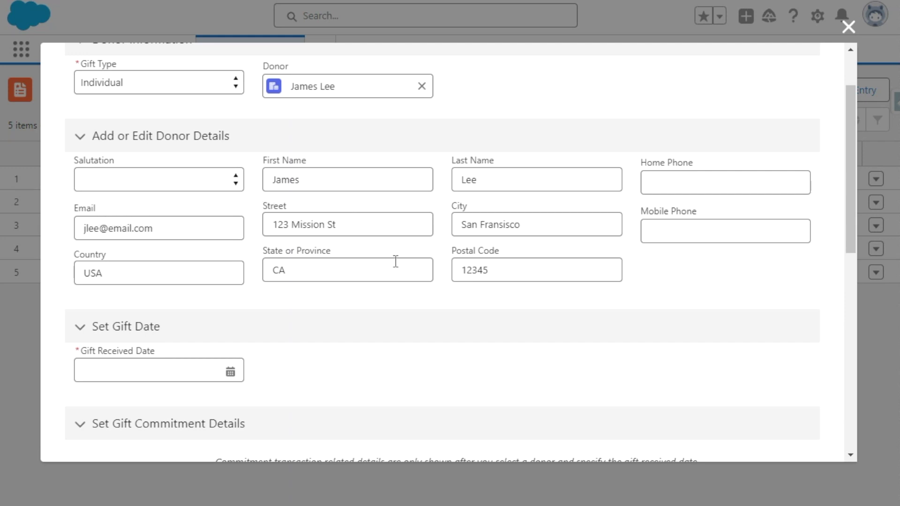
{"action": "scroll", "coordinate": [393, 258], "scroll_direction": "down", "scroll_amount": 2}
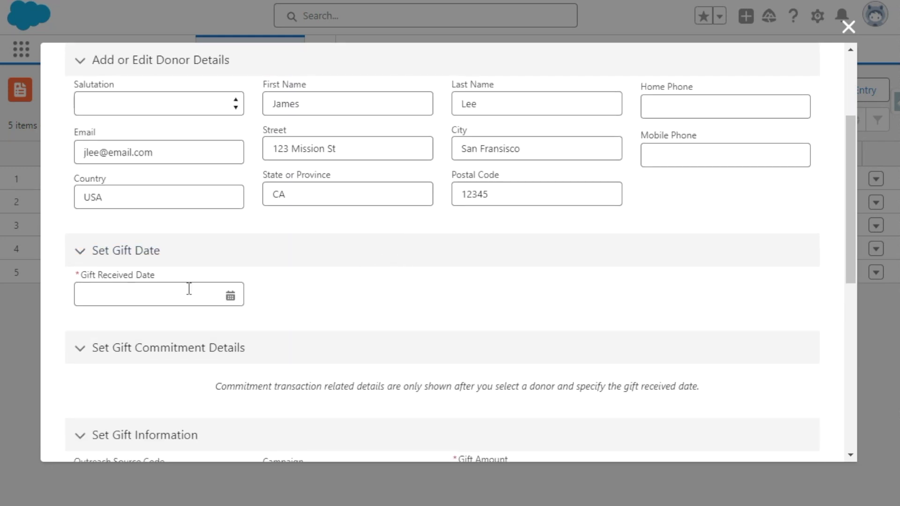
{"action": "scroll", "coordinate": [288, 301], "scroll_direction": "down", "scroll_amount": 2}
- Set the Gift Received Date to February 16, 2024 via the date picker
{"action": "left_click", "coordinate": [175, 220]}
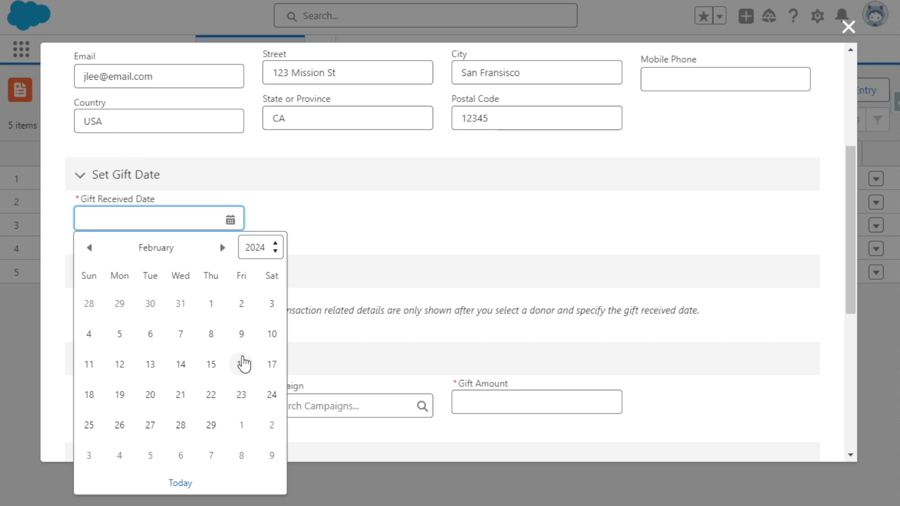
{"action": "left_click", "coordinate": [242, 368]}
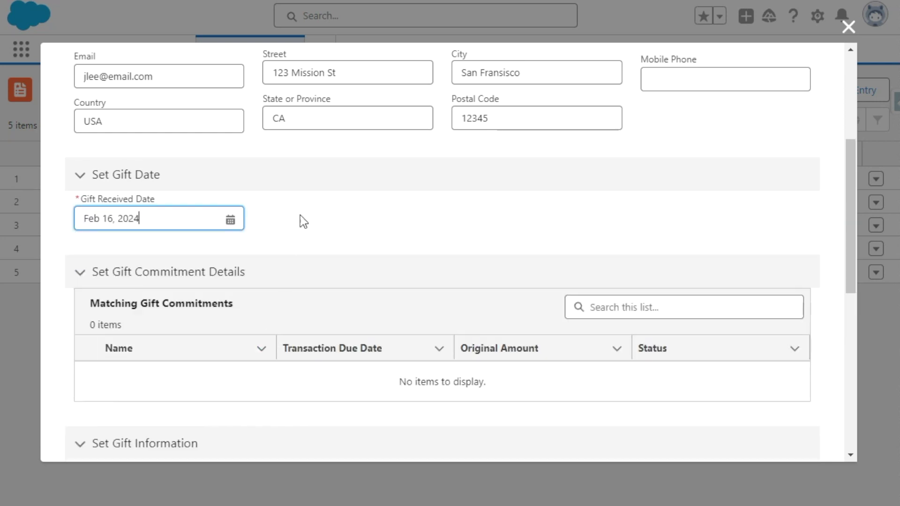
{"action": "left_click", "coordinate": [300, 215]}
{"action": "scroll", "coordinate": [257, 229], "scroll_direction": "down", "scroll_amount": 2}
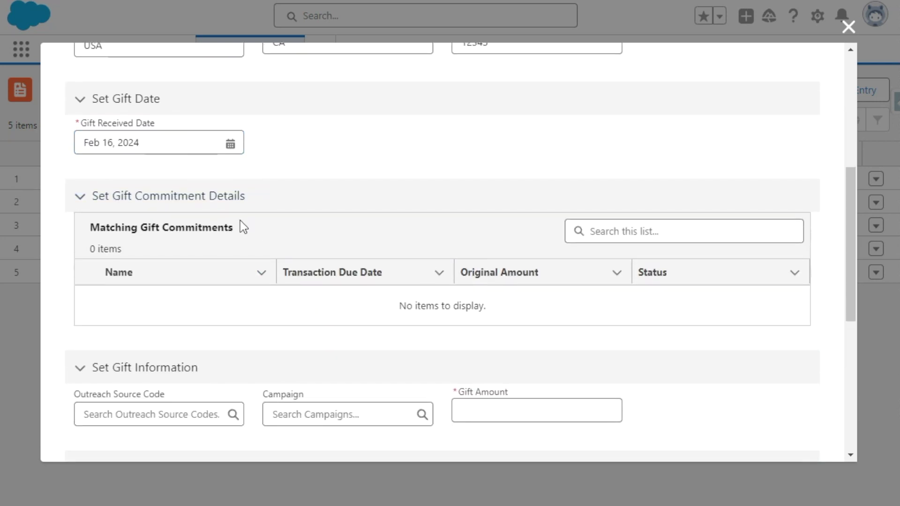
{"action": "scroll", "coordinate": [235, 223], "scroll_direction": "down", "scroll_amount": 2}
{"action": "scroll", "coordinate": [223, 235], "scroll_direction": "up", "scroll_amount": 2}
{"action": "scroll", "coordinate": [257, 229], "scroll_direction": "up", "scroll_amount": 2}
{"action": "scroll", "coordinate": [258, 232], "scroll_direction": "down", "scroll_amount": 2}
{"action": "scroll", "coordinate": [255, 237], "scroll_direction": "down", "scroll_amount": 2}
{"action": "scroll", "coordinate": [249, 241], "scroll_direction": "down", "scroll_amount": 2}
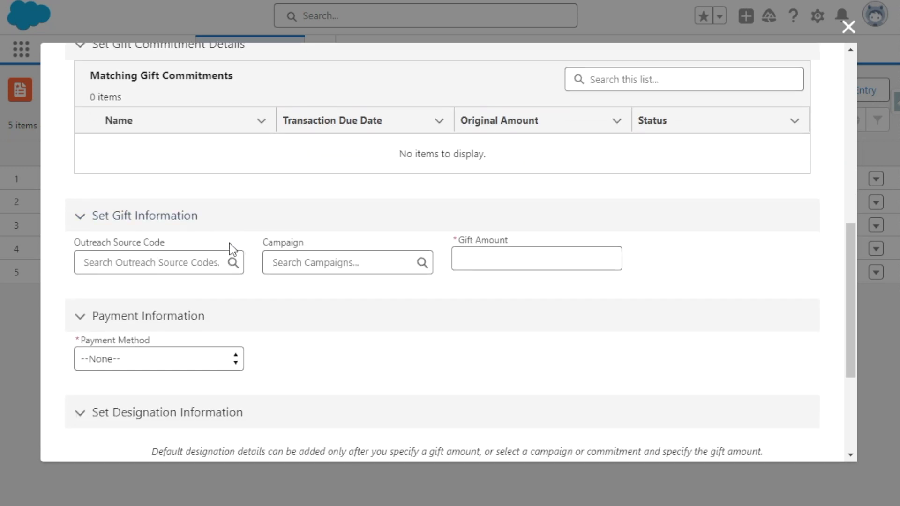
{"action": "left_click", "coordinate": [501, 256]}
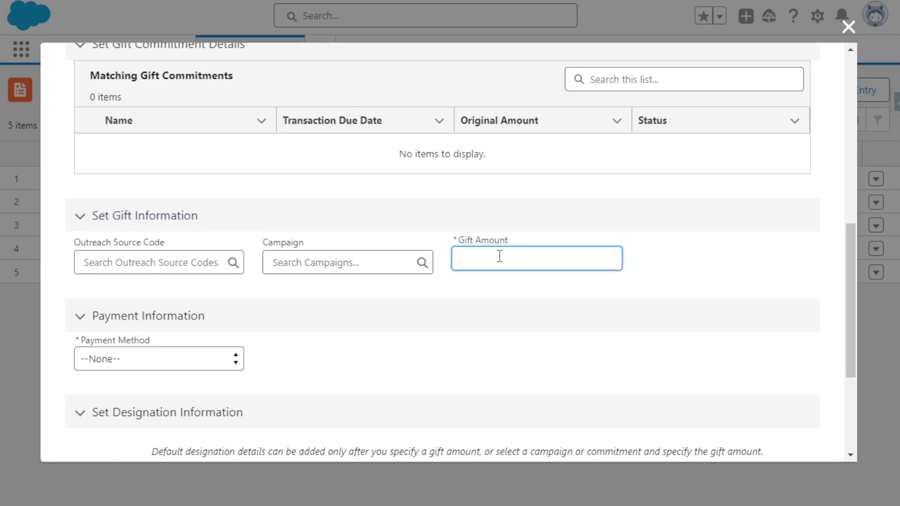
- Enter a 100.00 gift amount with Check as the payment method
{"action": "type", "text": "100"}
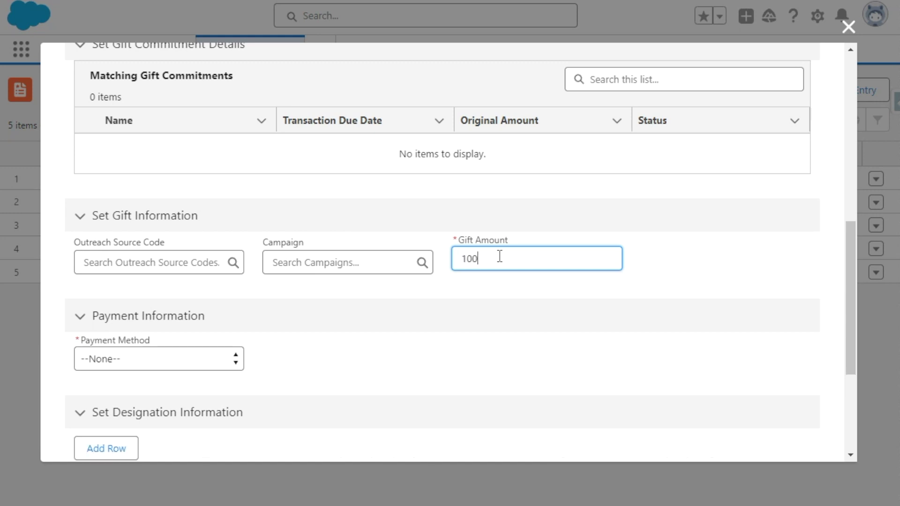
{"action": "left_click", "coordinate": [373, 299]}
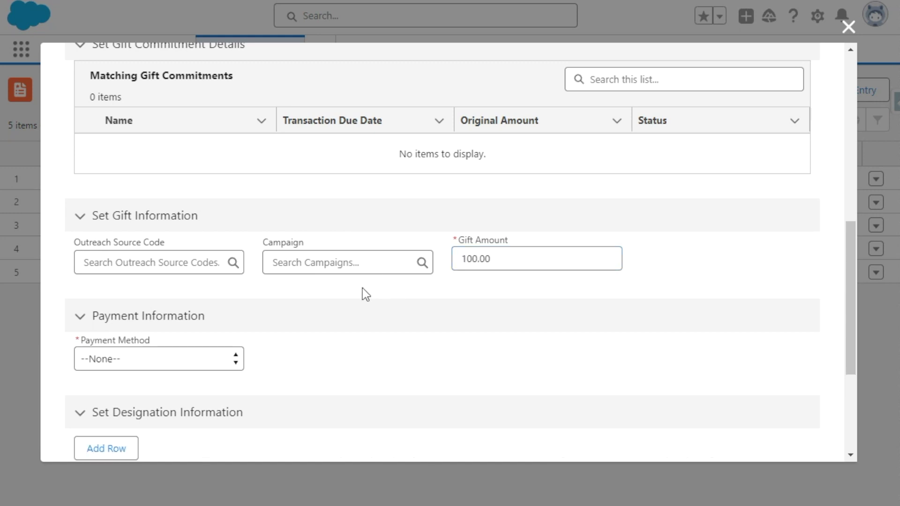
{"action": "scroll", "coordinate": [362, 289], "scroll_direction": "down", "scroll_amount": 2}
{"action": "left_click", "coordinate": [190, 286]}
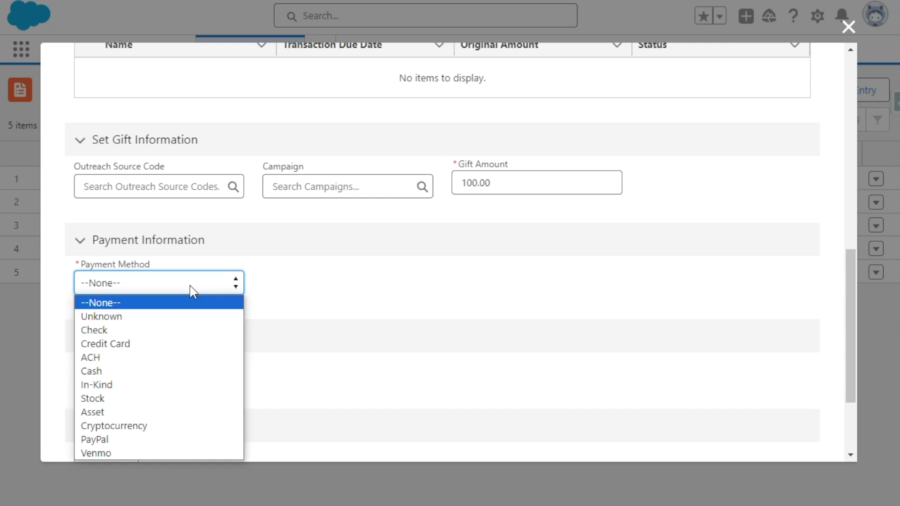
{"action": "left_click", "coordinate": [150, 335]}
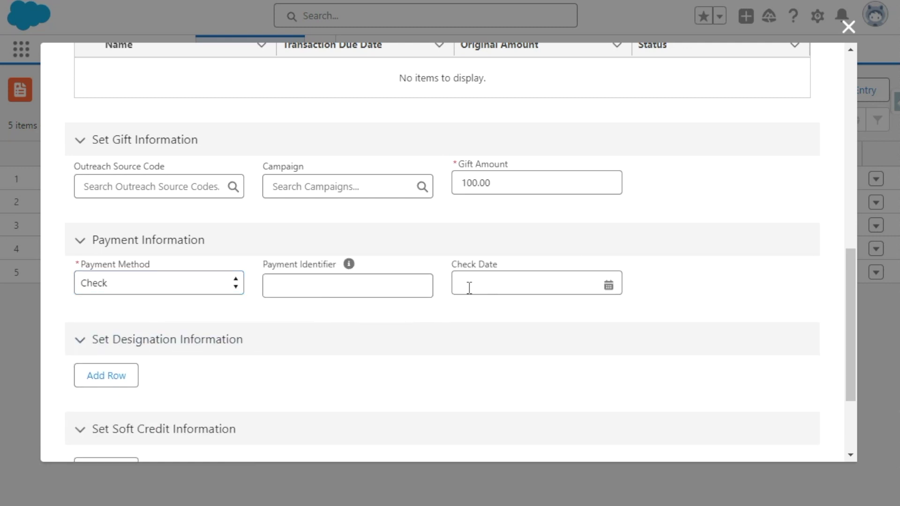
- Set the check date to Feb 16, 2024
{"action": "left_click", "coordinate": [350, 265]}
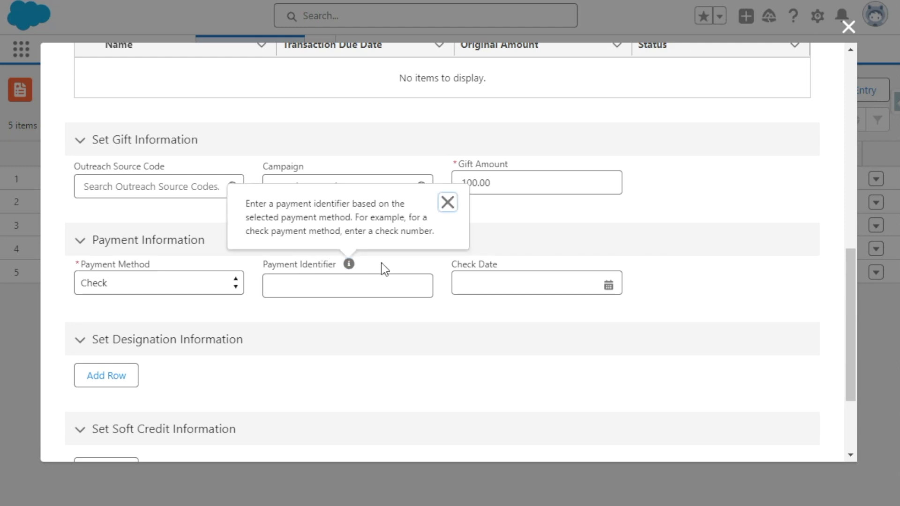
{"action": "left_click", "coordinate": [375, 269]}
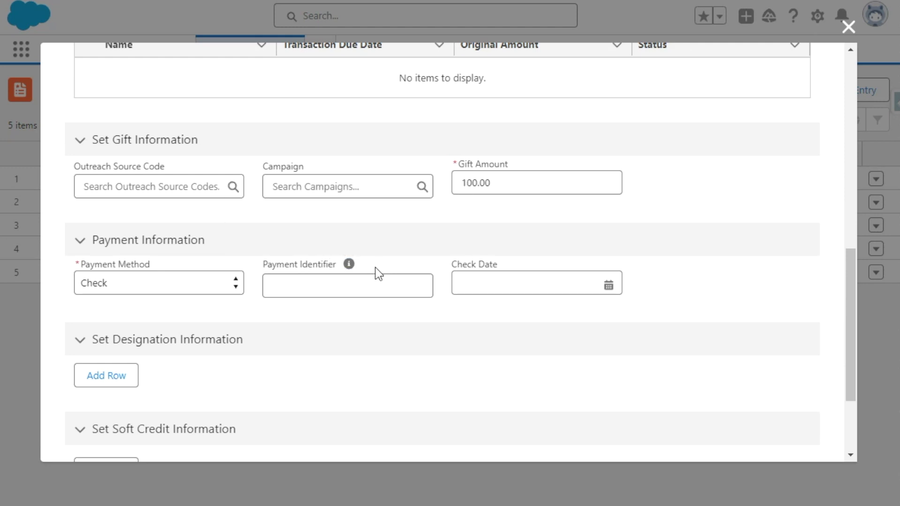
{"action": "left_click", "coordinate": [460, 283]}
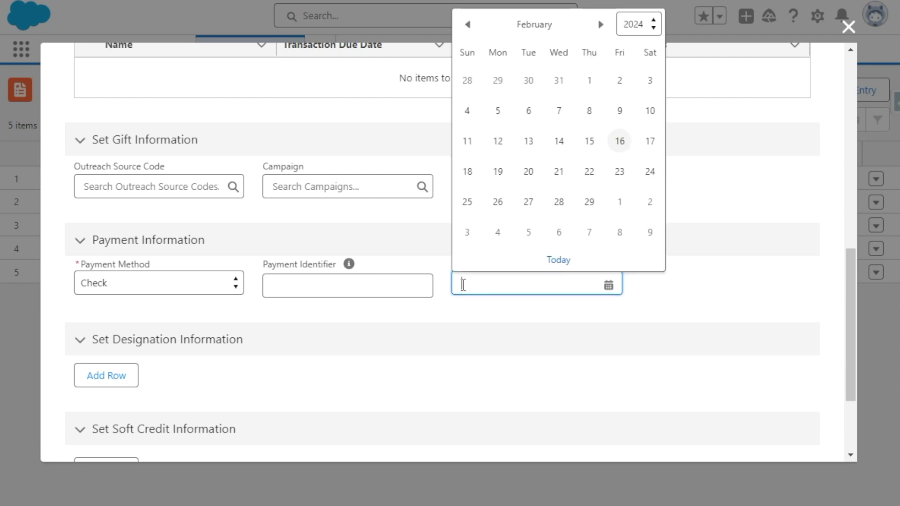
{"action": "left_click", "coordinate": [619, 140]}
{"action": "left_click", "coordinate": [428, 266]}
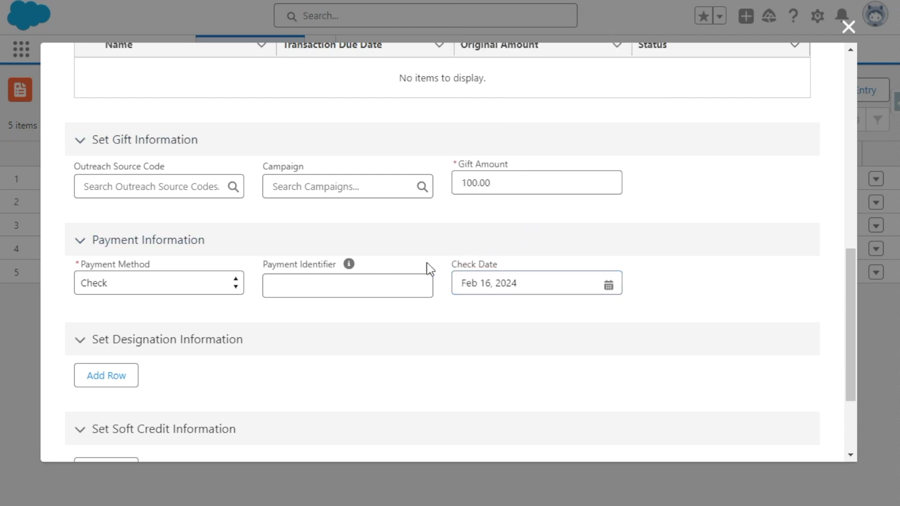
{"action": "scroll", "coordinate": [413, 267], "scroll_direction": "down", "scroll_amount": 2}
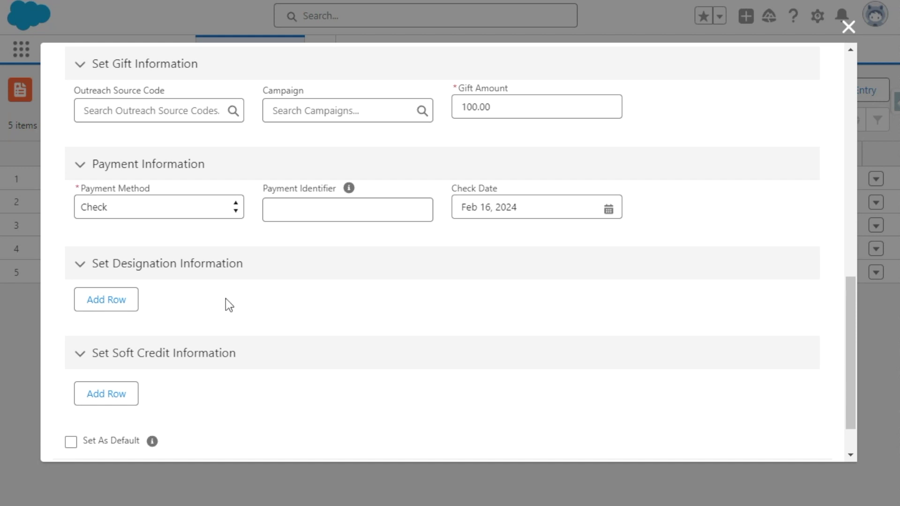
- Add a designation row assigning 100% of the gift to Unrestricted
{"action": "left_click", "coordinate": [121, 305]}
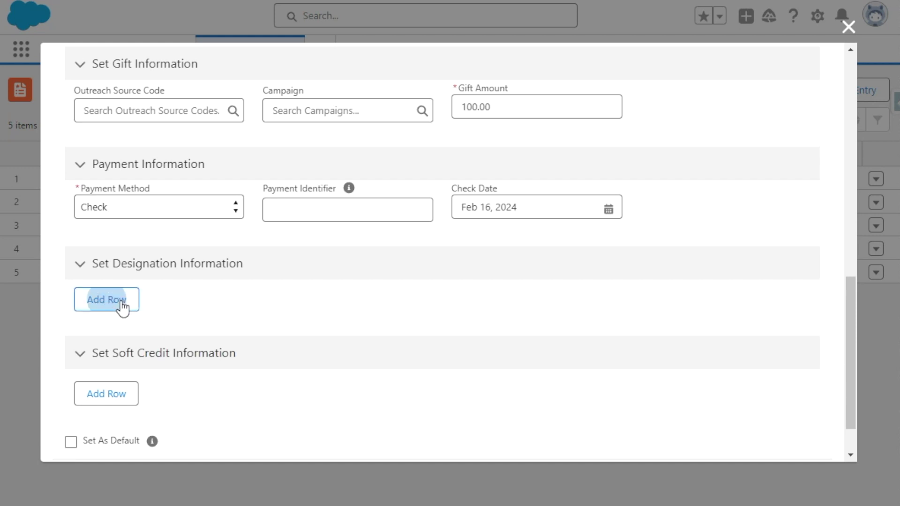
{"action": "left_click", "coordinate": [119, 314]}
{"action": "left_click", "coordinate": [134, 368]}
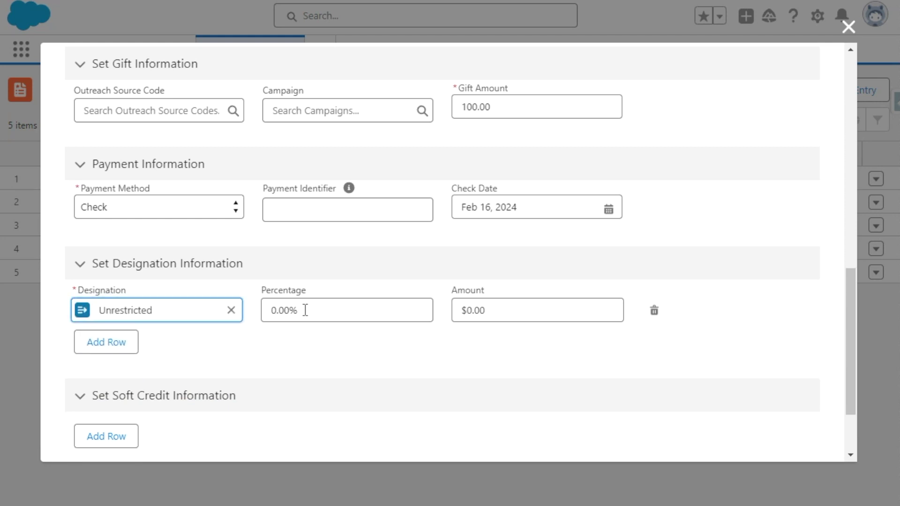
{"action": "left_click", "coordinate": [305, 310]}
{"action": "type", "text": "100"}
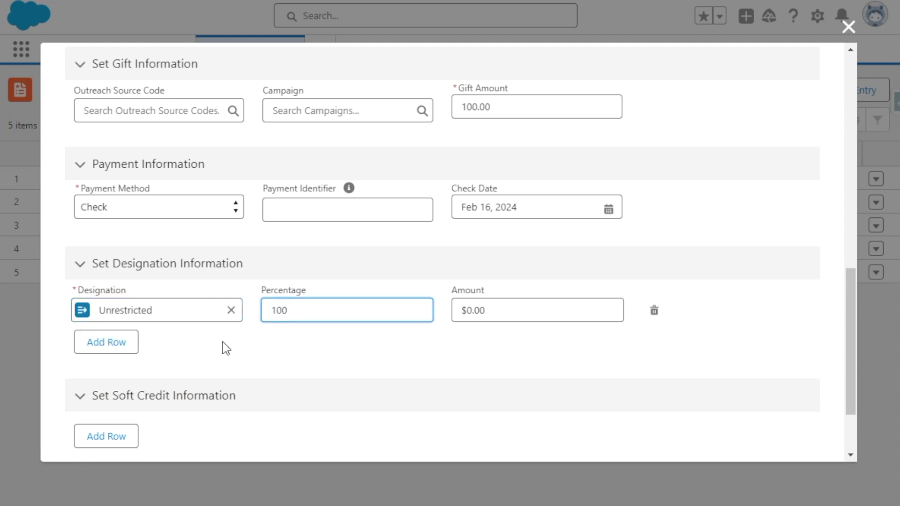
{"action": "left_click", "coordinate": [226, 346]}
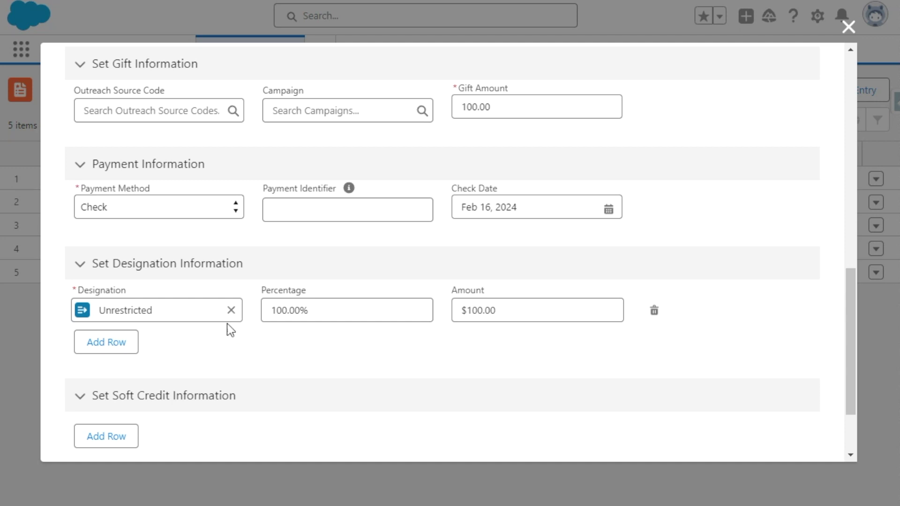
{"action": "scroll", "coordinate": [229, 328], "scroll_direction": "down", "scroll_amount": 2}
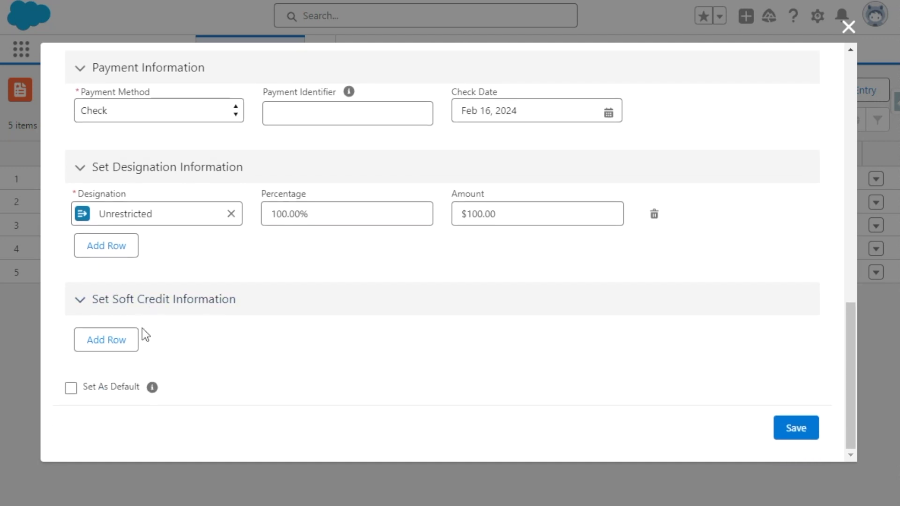
{"action": "left_click", "coordinate": [116, 340]}
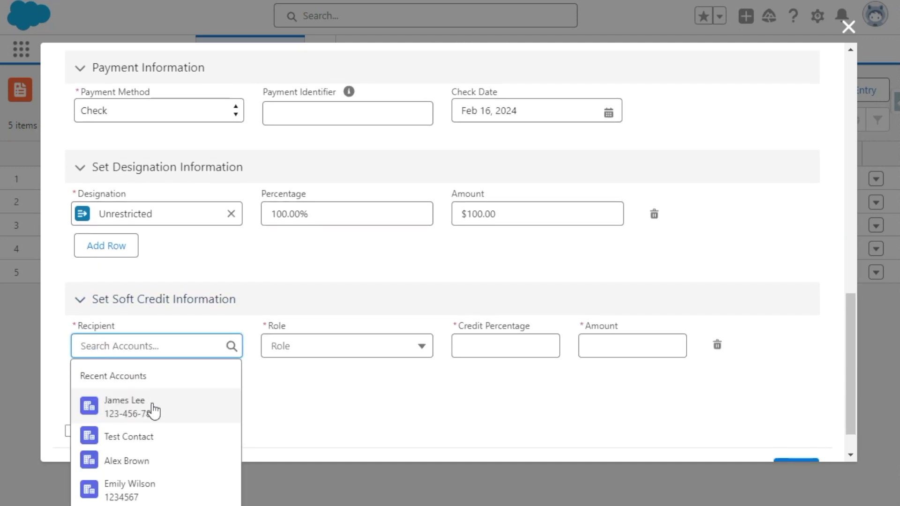
{"action": "left_click", "coordinate": [164, 462]}
{"action": "left_click", "coordinate": [307, 347]}
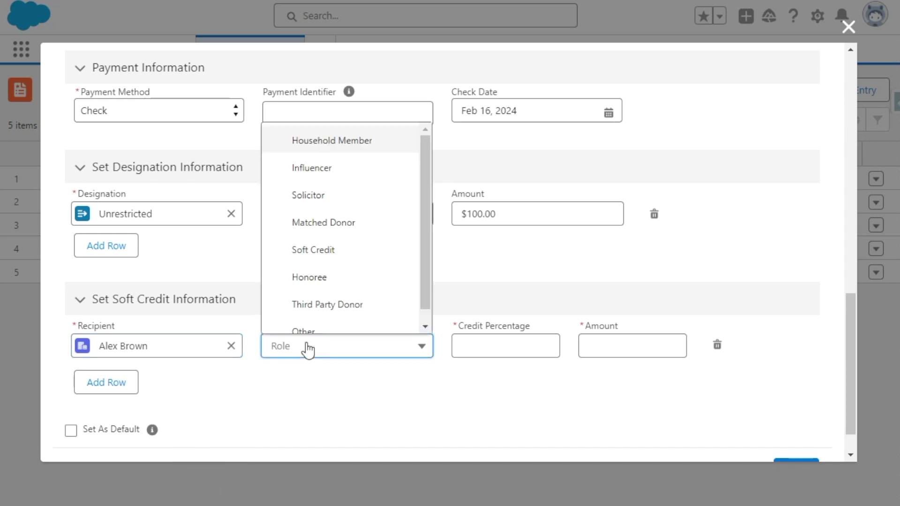
{"action": "left_click", "coordinate": [342, 181]}
{"action": "left_click", "coordinate": [488, 342]}
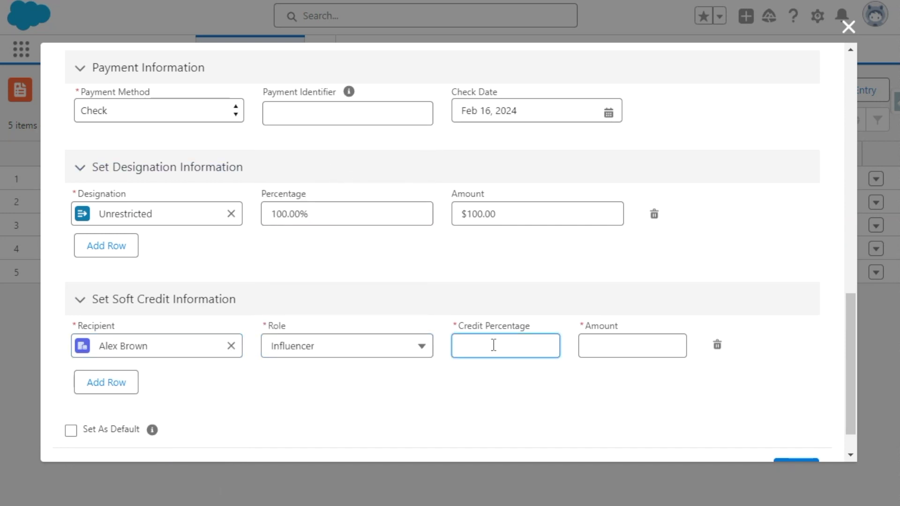
{"action": "type", "text": "100"}
{"action": "left_click", "coordinate": [418, 371]}
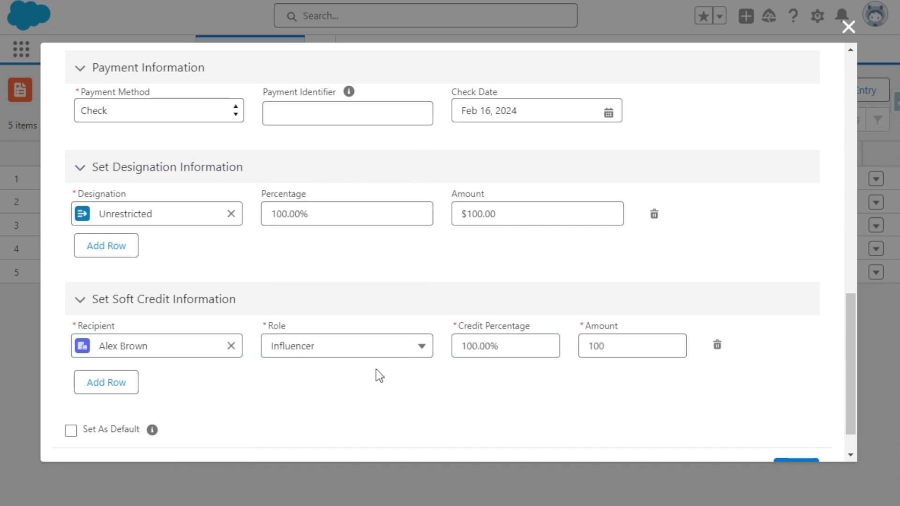
{"action": "scroll", "coordinate": [422, 310], "scroll_direction": "down", "scroll_amount": 1}
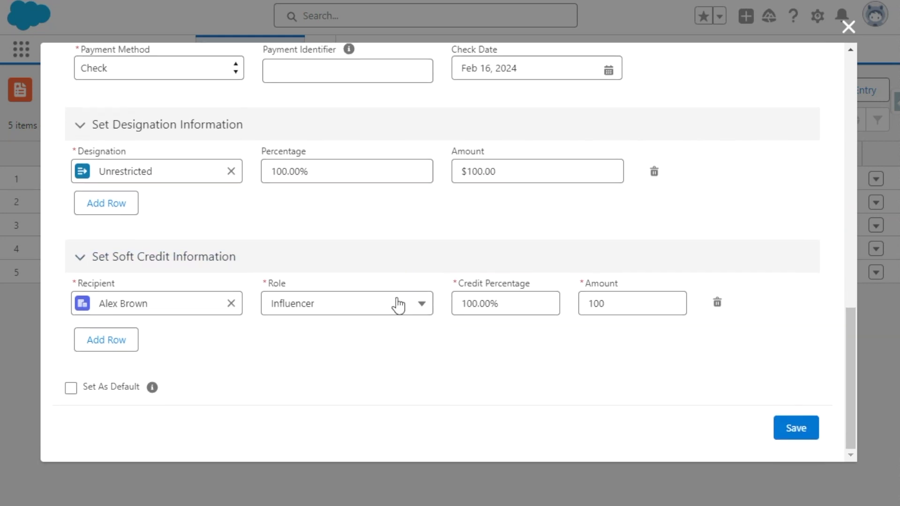
{"action": "left_click", "coordinate": [790, 428]}
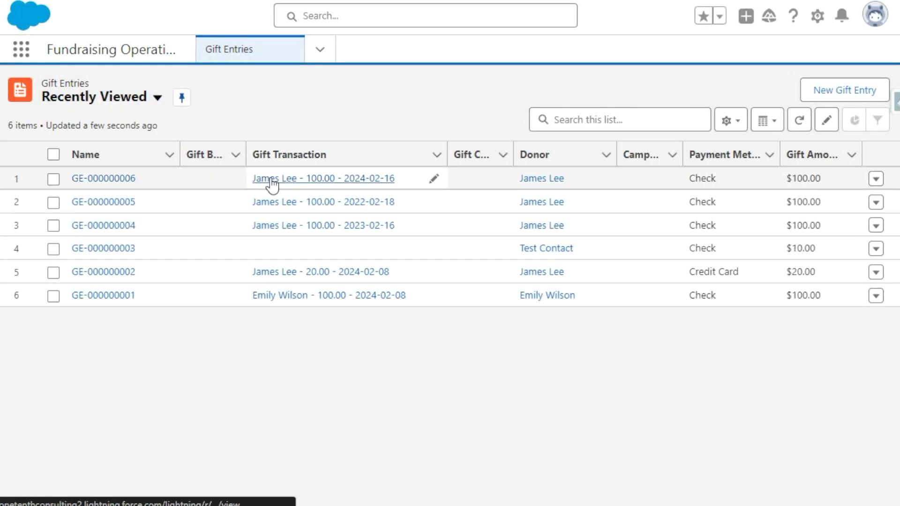
{"action": "mouse_move", "coordinate": [324, 178]}
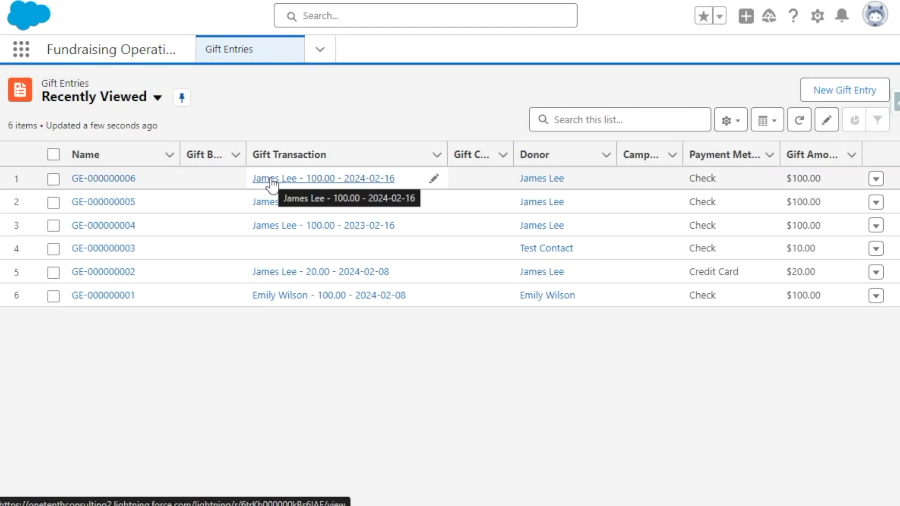
{"action": "left_click", "coordinate": [532, 178]}
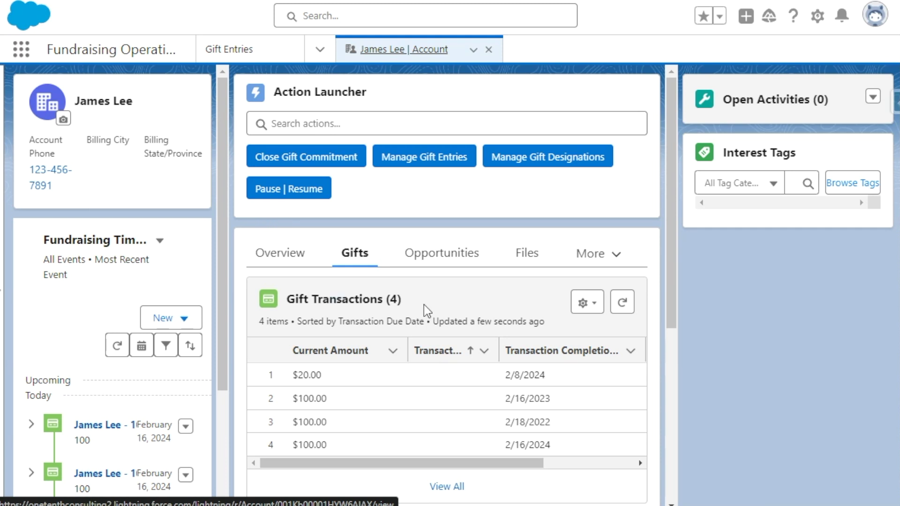
{"action": "scroll", "coordinate": [427, 319], "scroll_direction": "down", "scroll_amount": 2}
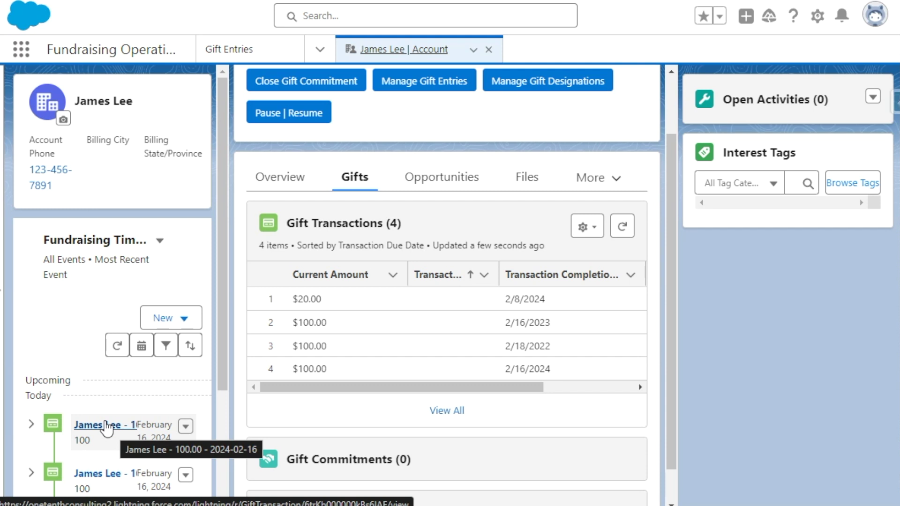
{"action": "left_click", "coordinate": [108, 426]}
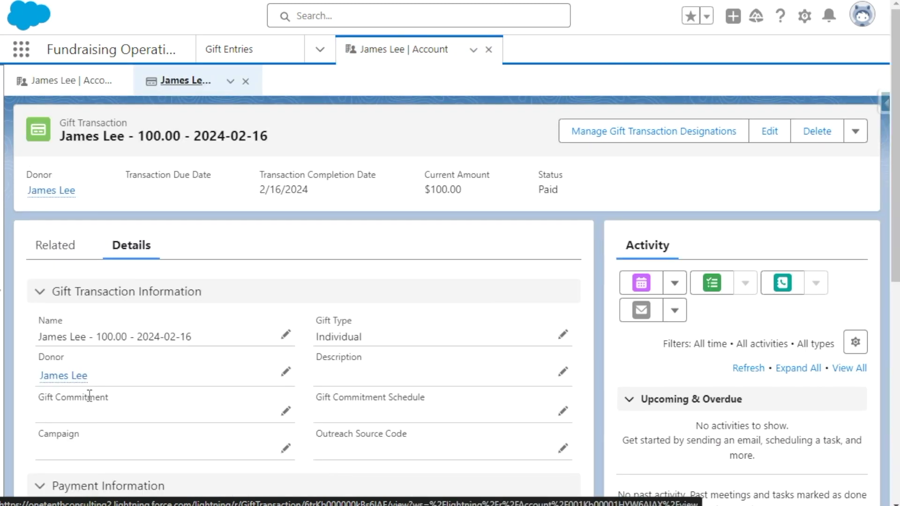
{"action": "scroll", "coordinate": [241, 260], "scroll_direction": "down", "scroll_amount": 5}
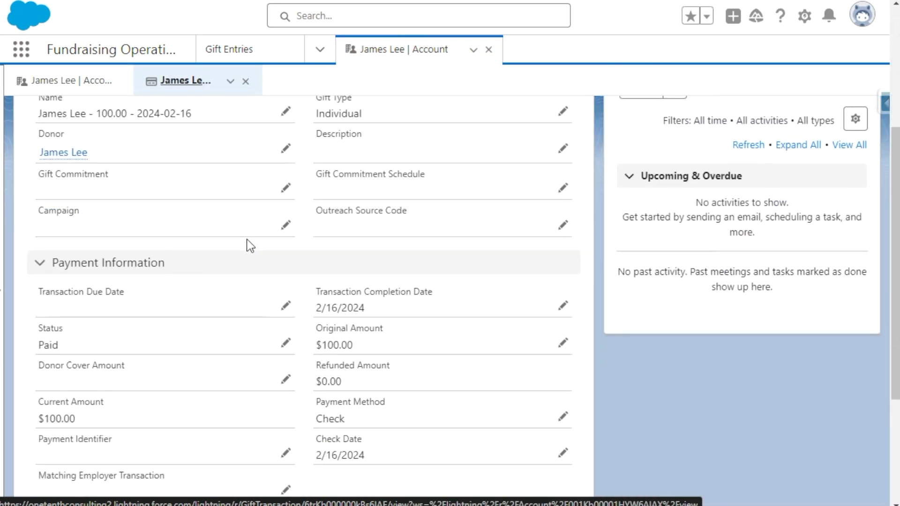
{"action": "scroll", "coordinate": [247, 243], "scroll_direction": "up", "scroll_amount": 5}
{"action": "left_click", "coordinate": [70, 80]}
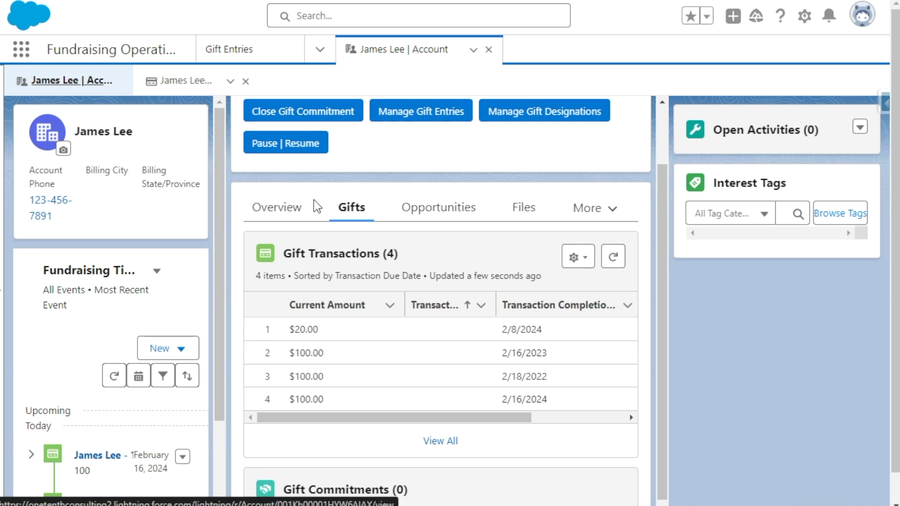
{"action": "left_click", "coordinate": [280, 208]}
{"action": "scroll", "coordinate": [289, 204], "scroll_direction": "down", "scroll_amount": 2}
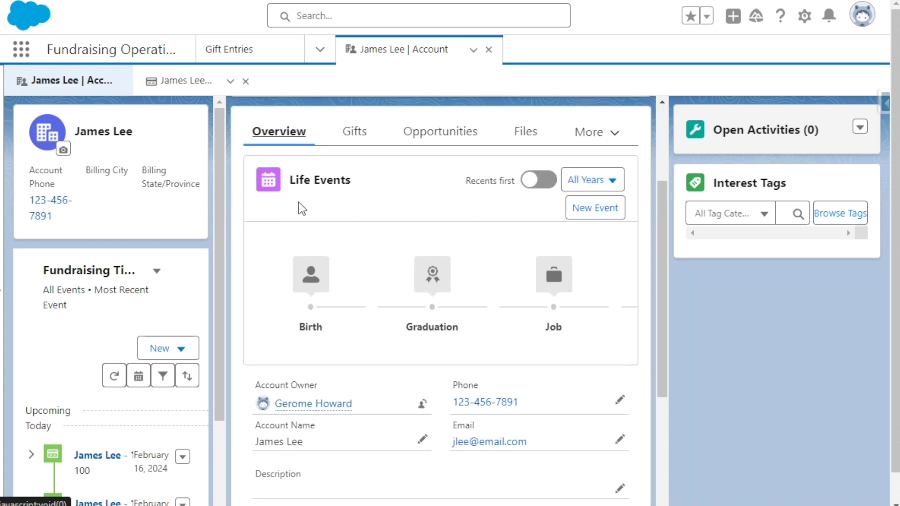
{"action": "scroll", "coordinate": [296, 206], "scroll_direction": "up", "scroll_amount": 2}
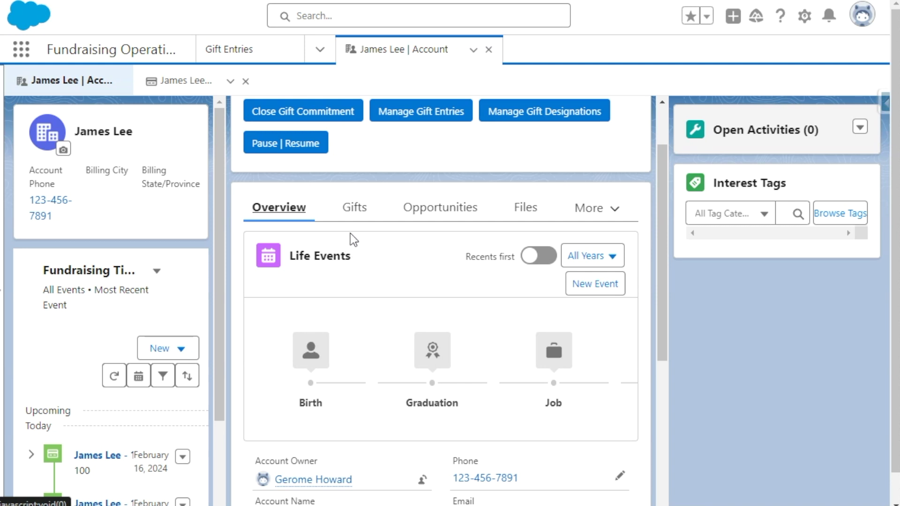